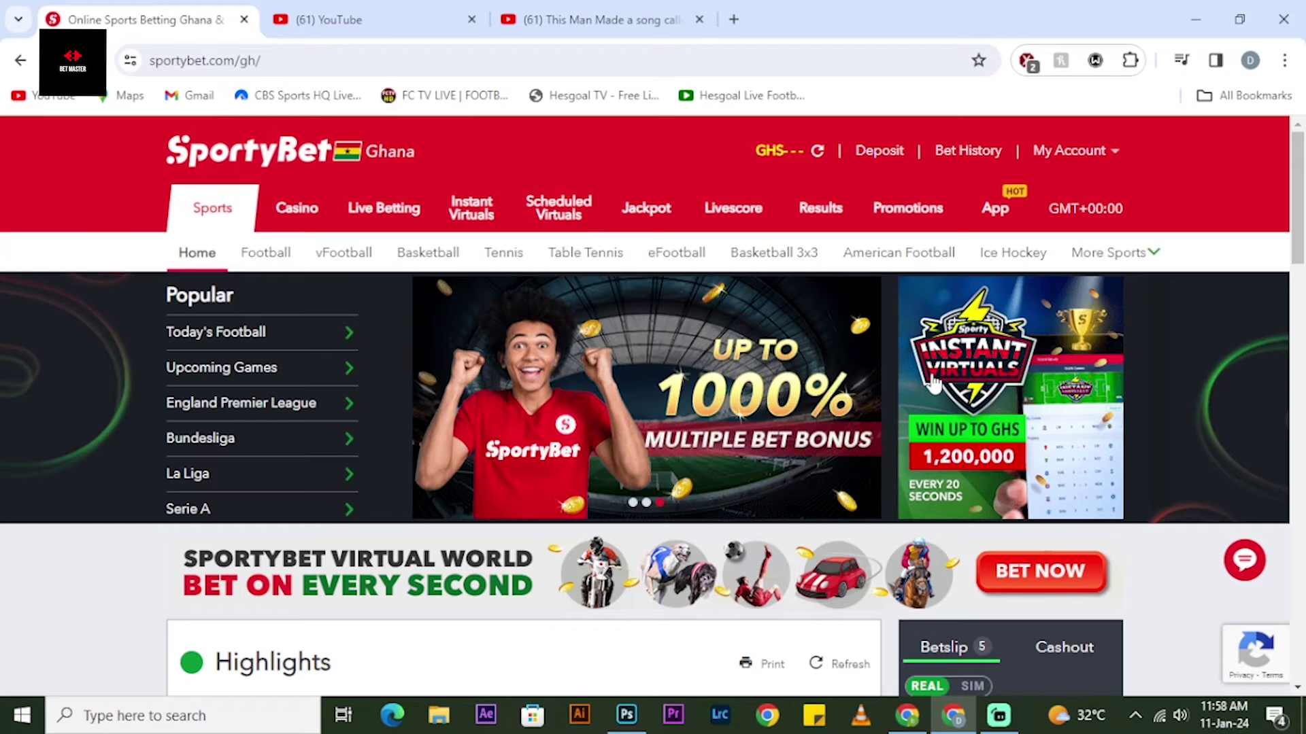
scroll(933, 380, "down", 2)
scroll(933, 380, "down", 2)
scroll(934, 380, "down", 1)
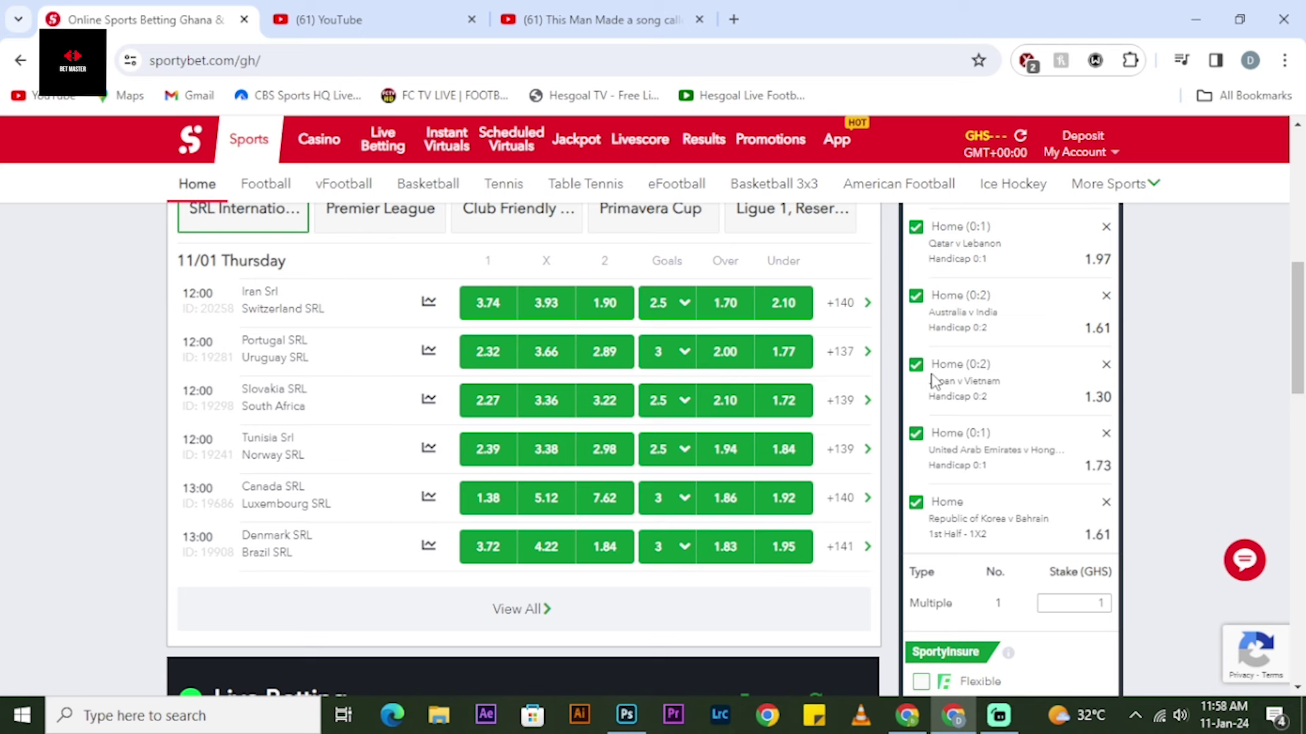
scroll(933, 379, "up", 1)
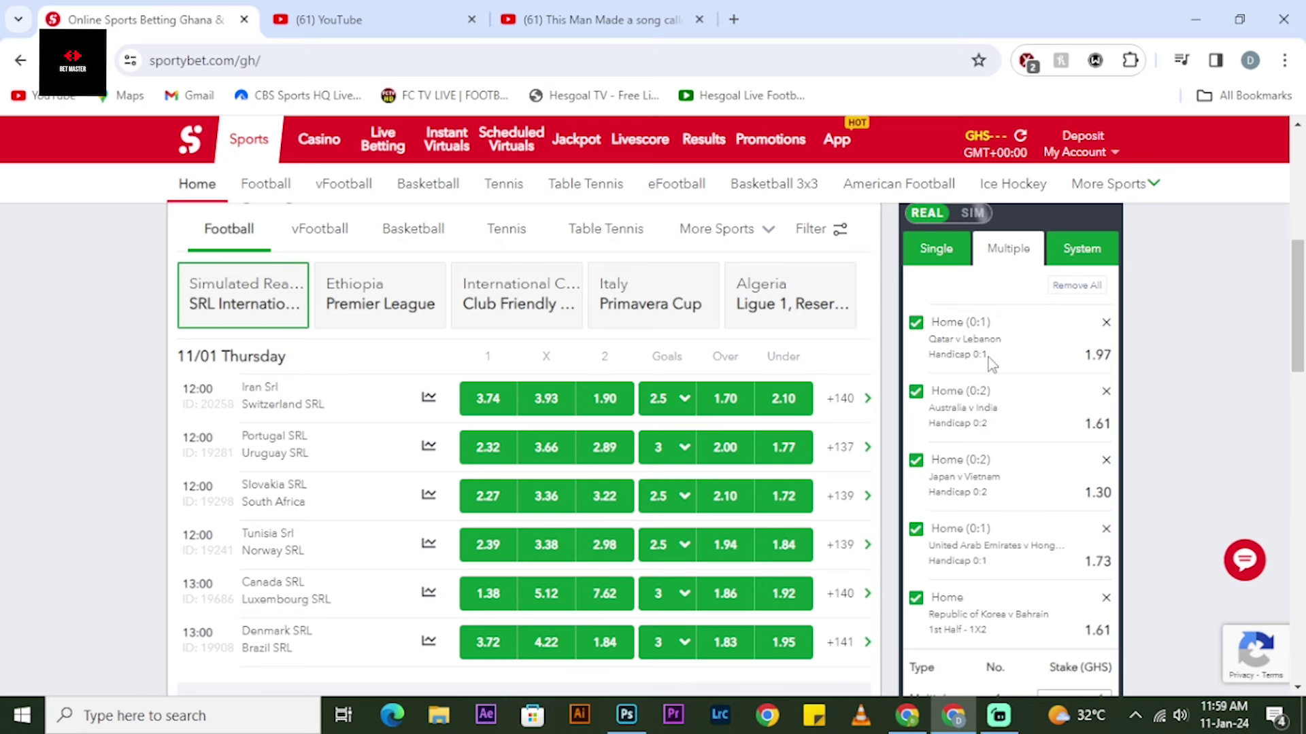
scroll(991, 355, "down", 2)
scroll(990, 354, "down", 2)
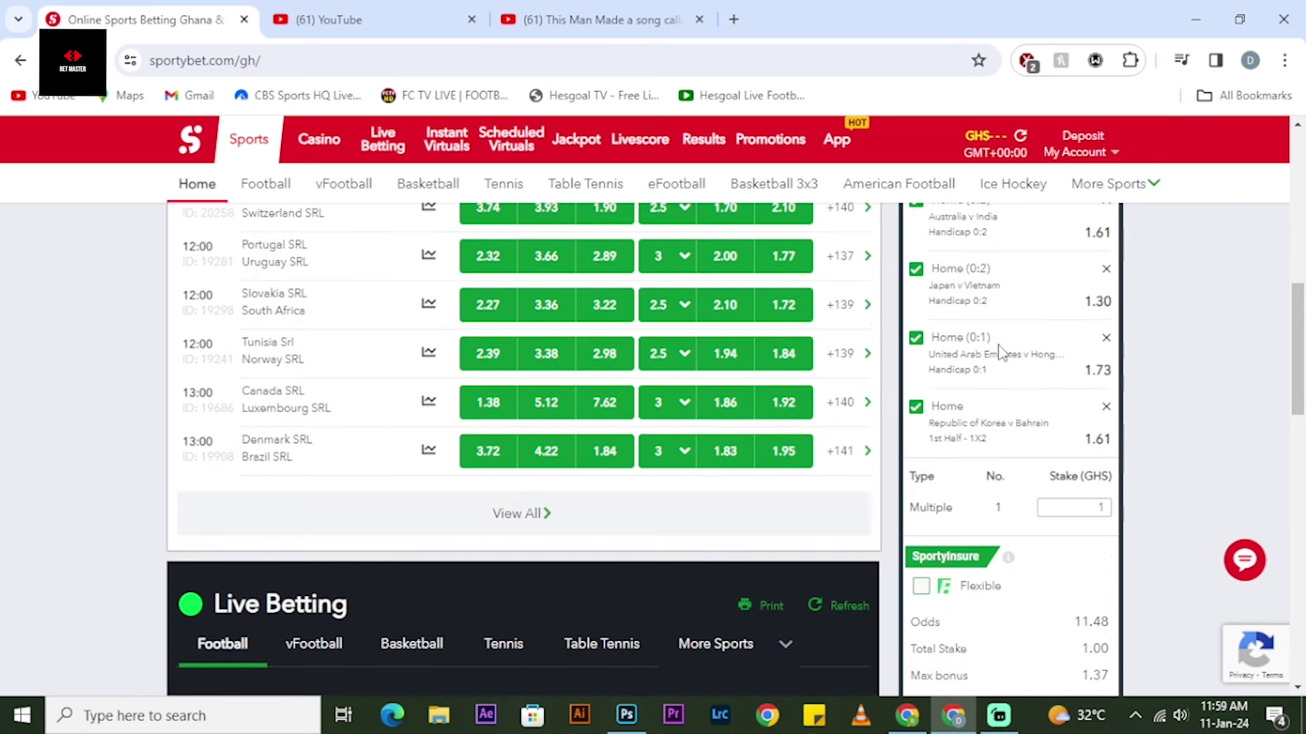
scroll(995, 353, "down", 2)
scroll(1002, 353, "up", 4)
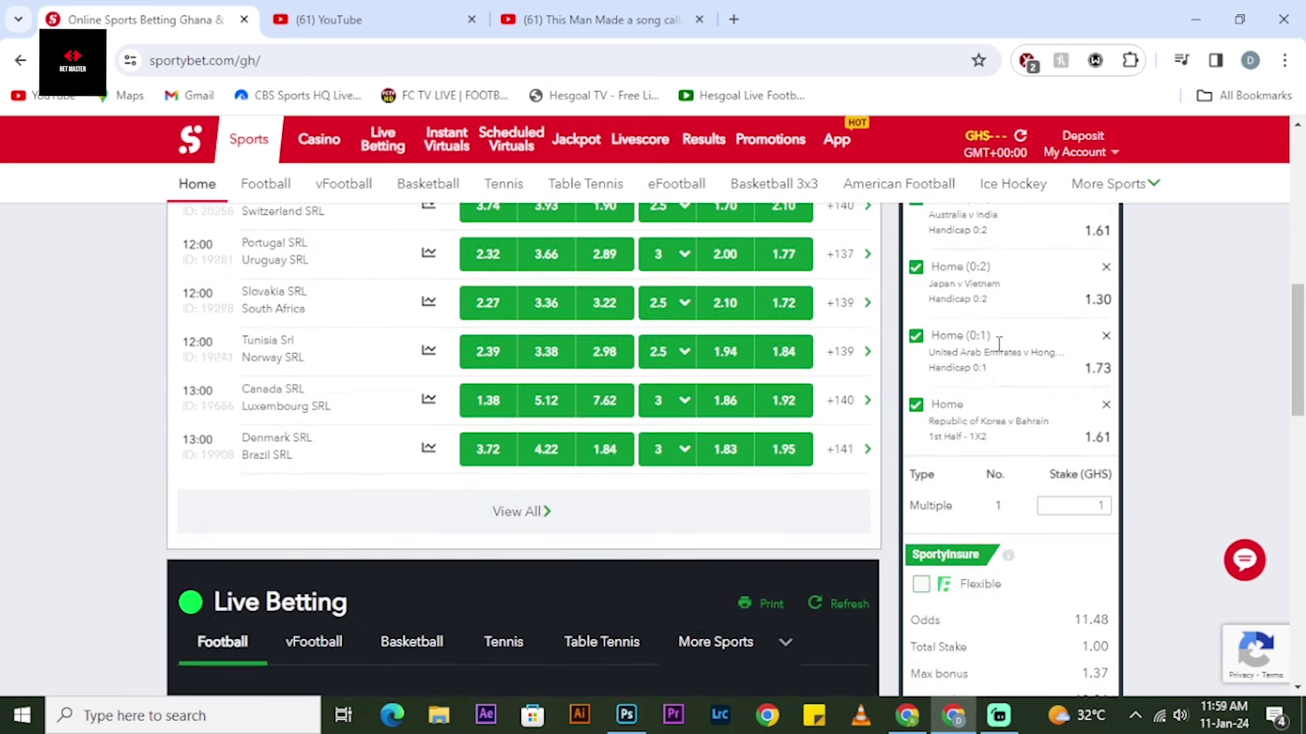
scroll(999, 352, "up", 4)
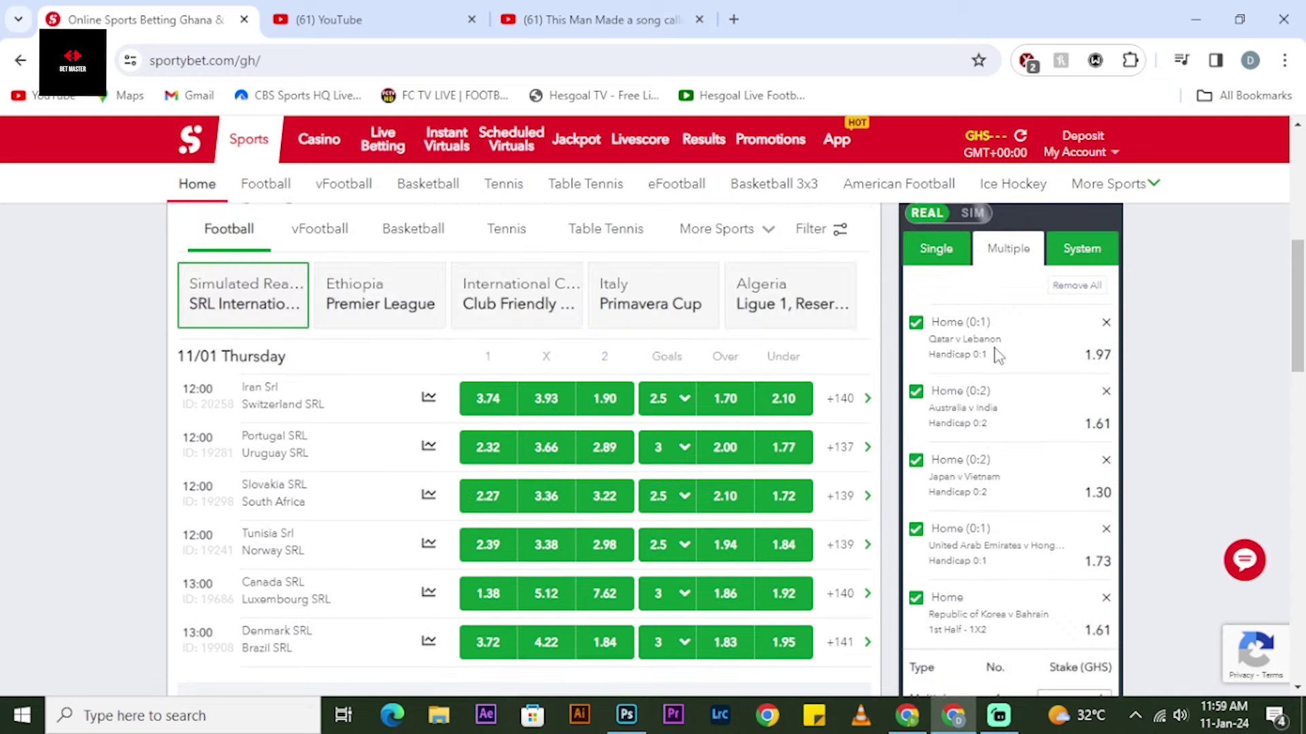